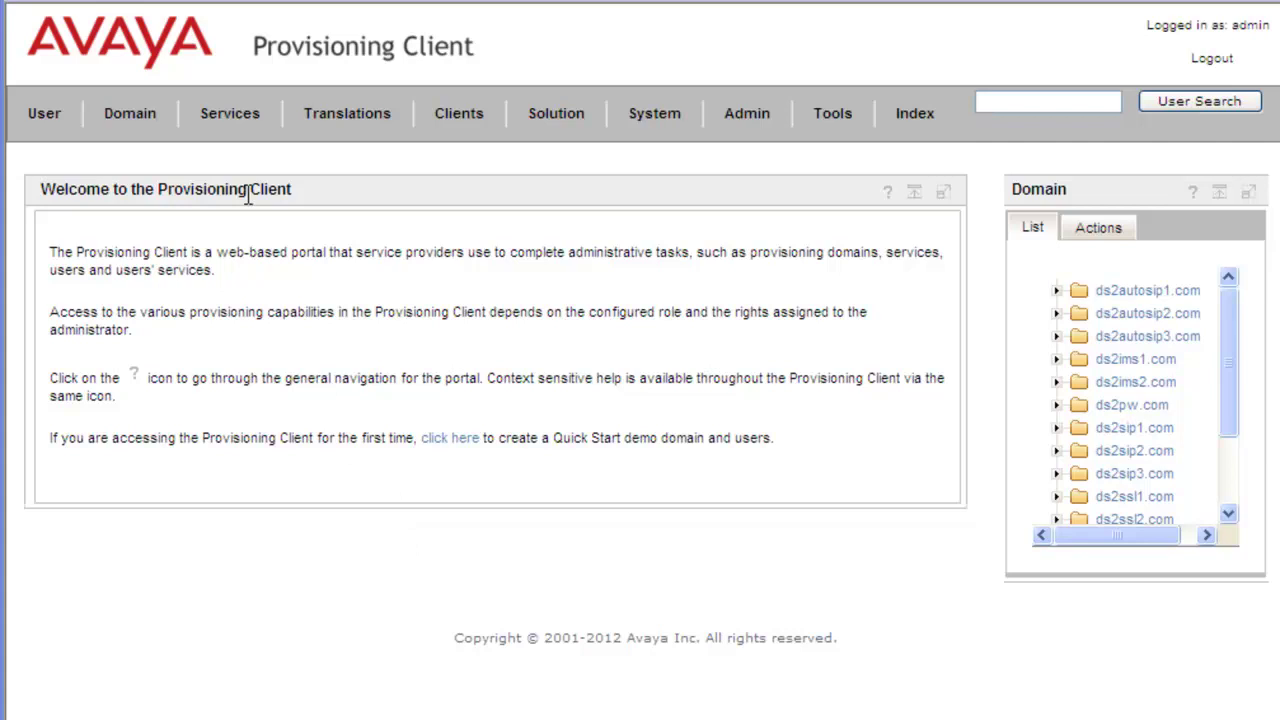
# Under Music On Hold, create and save folder 'MusicKevin' in pool le_moh for domain ds2autosip1.com.
pyautogui.click(229, 120)
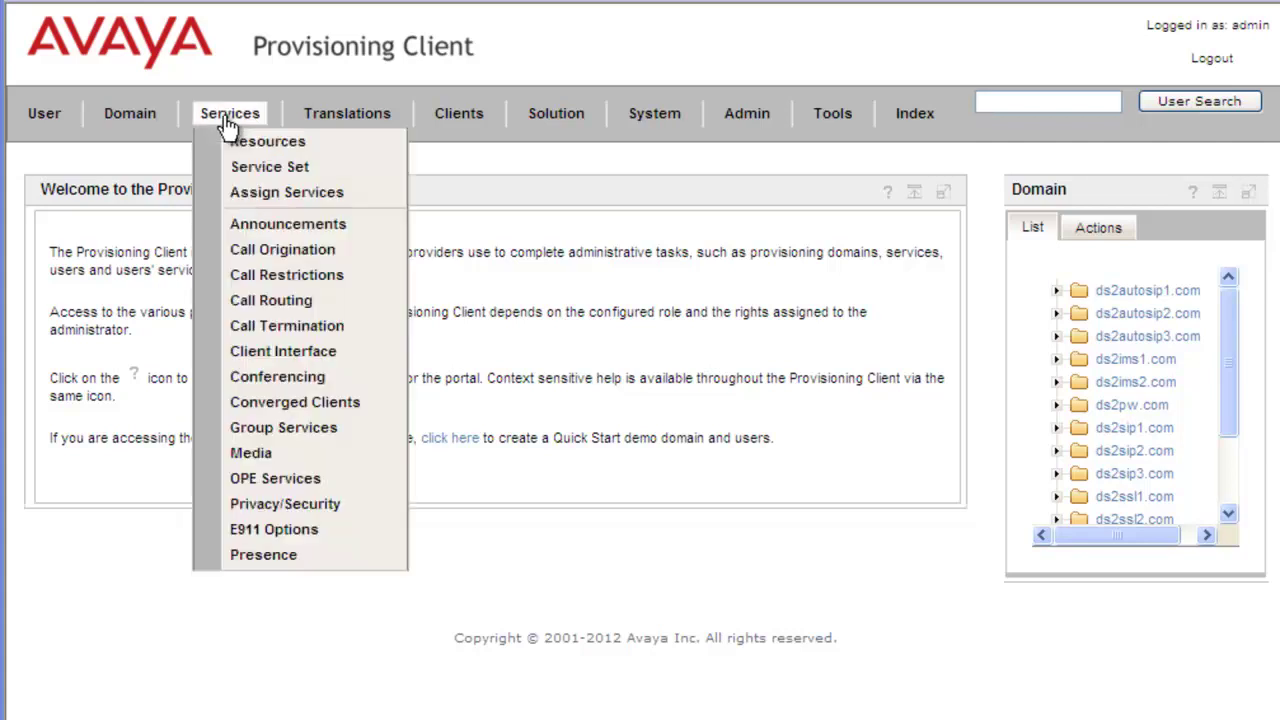
pyautogui.moveTo(323, 224)
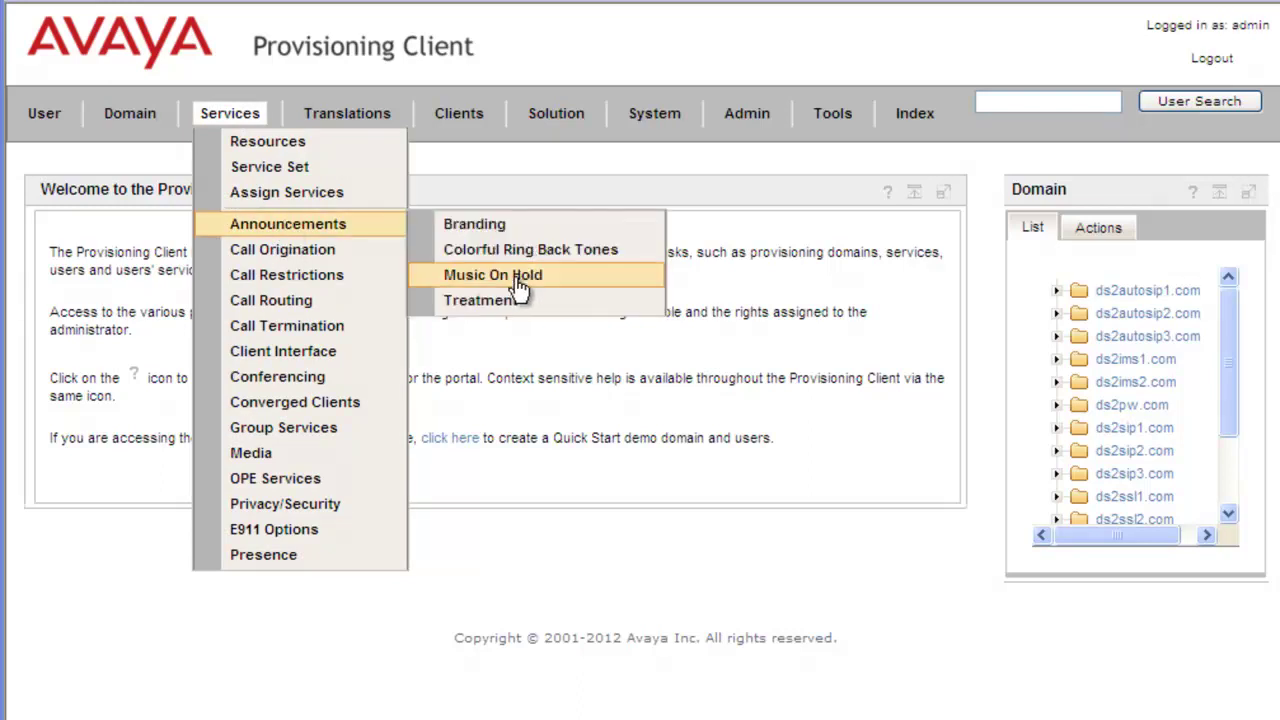
pyautogui.click(515, 277)
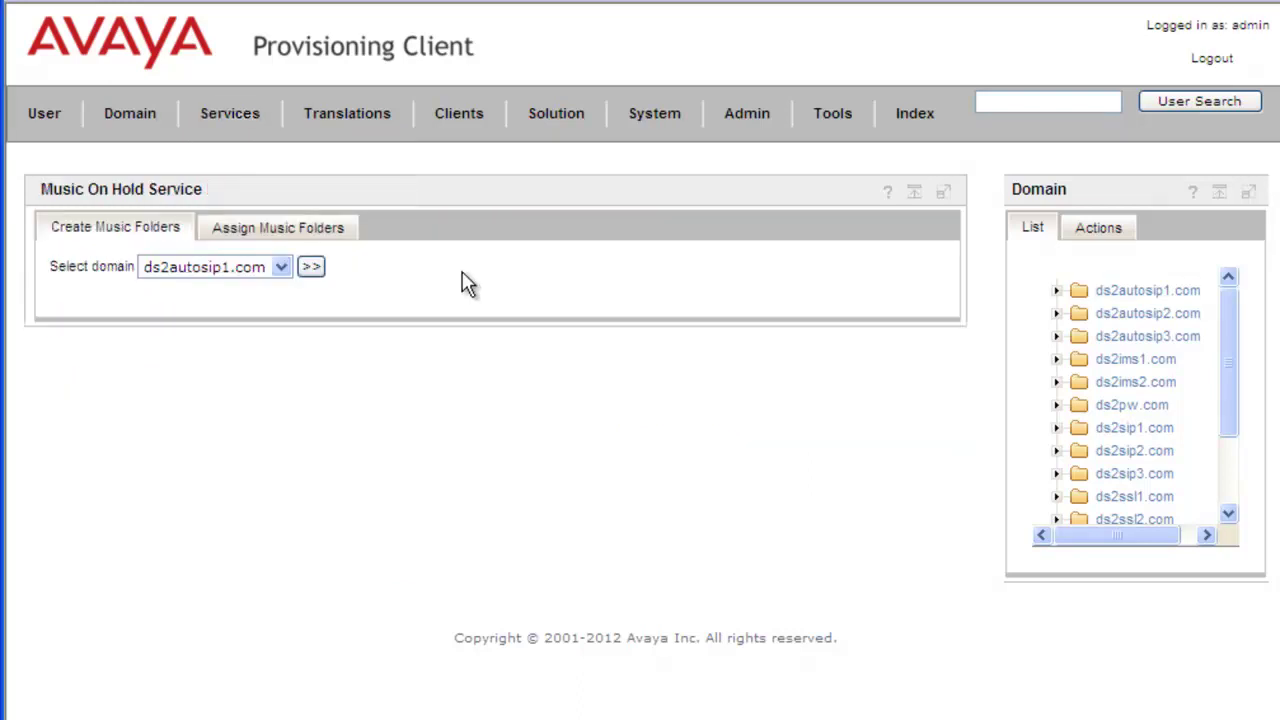
pyautogui.click(311, 267)
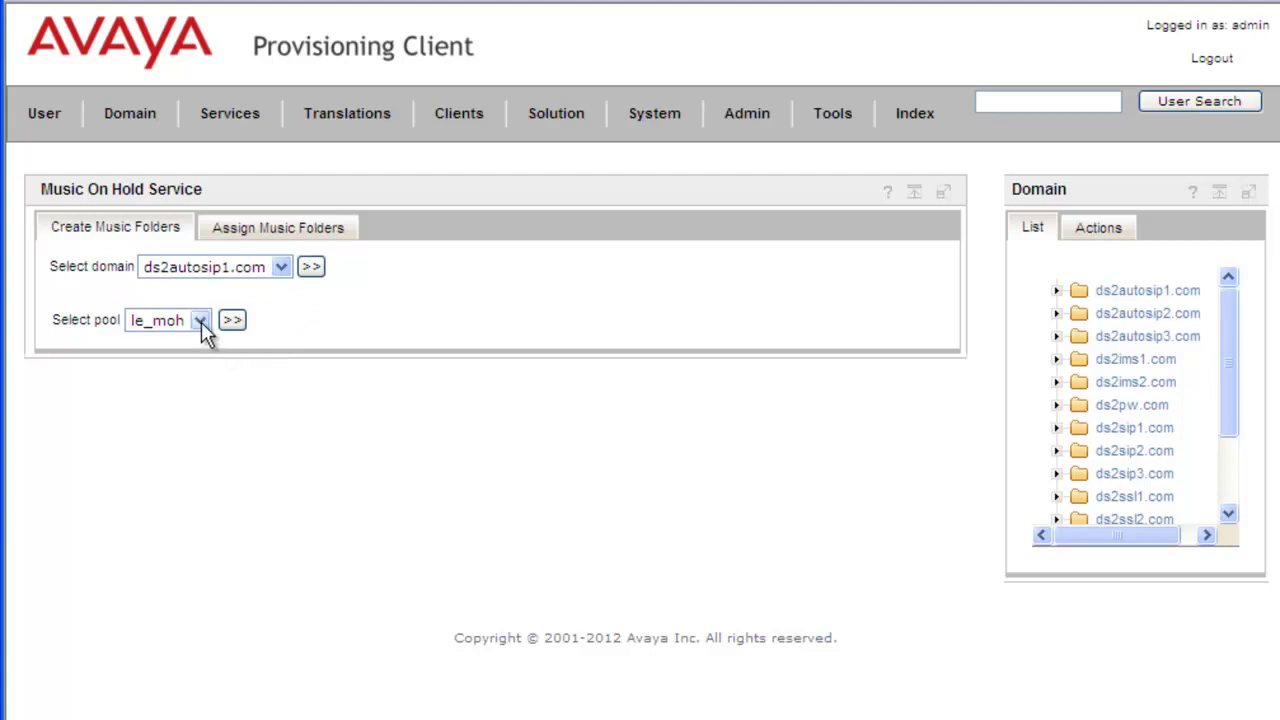
pyautogui.click(233, 322)
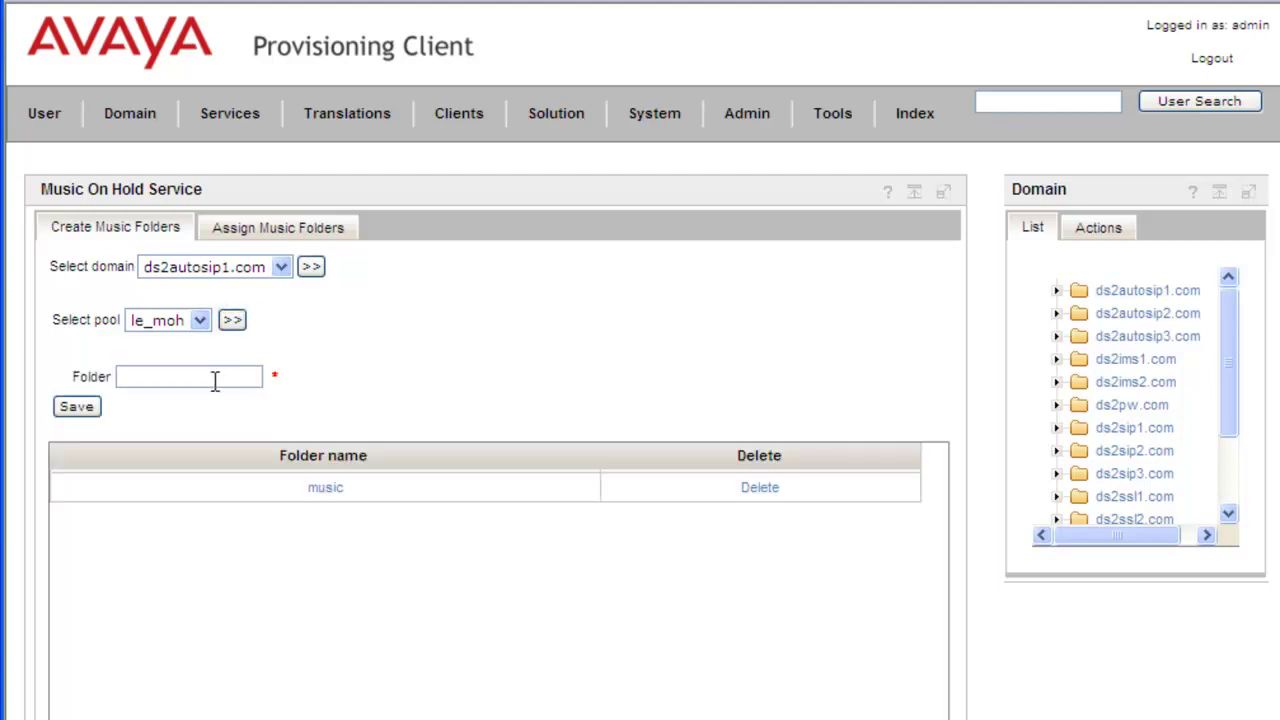
pyautogui.click(214, 377)
pyautogui.write('MusicKevin')
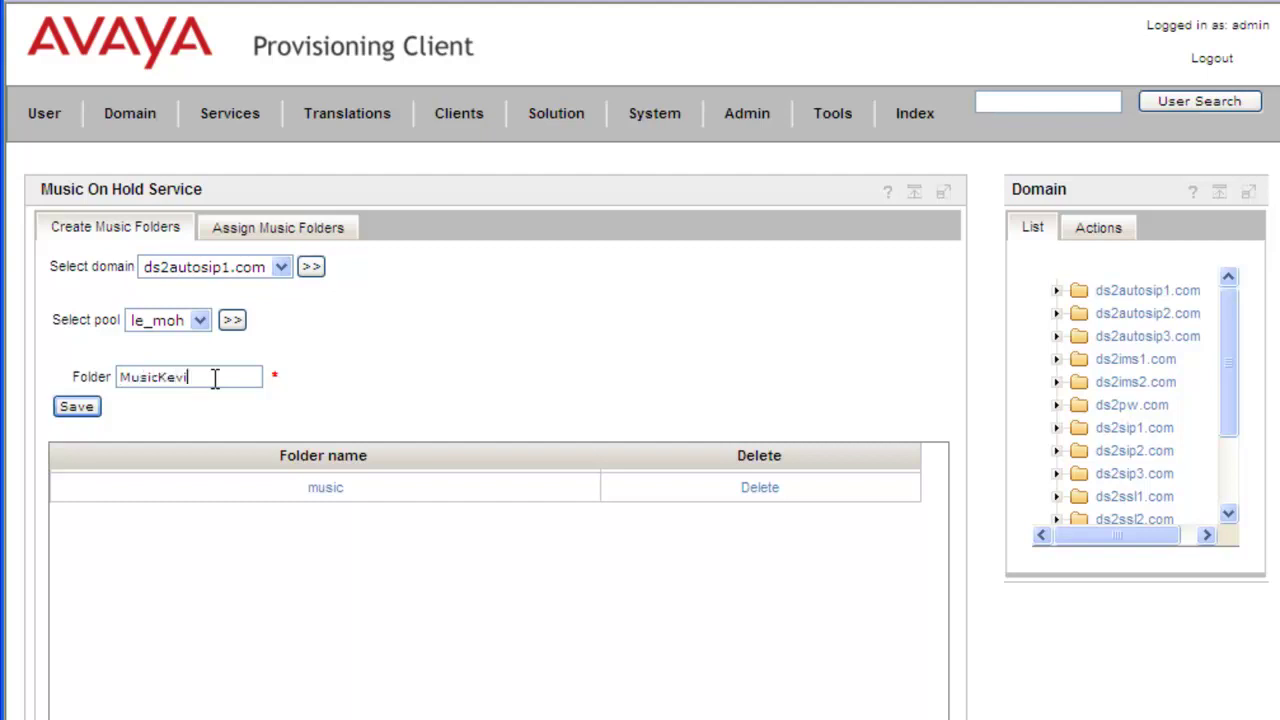
pyautogui.click(75, 406)
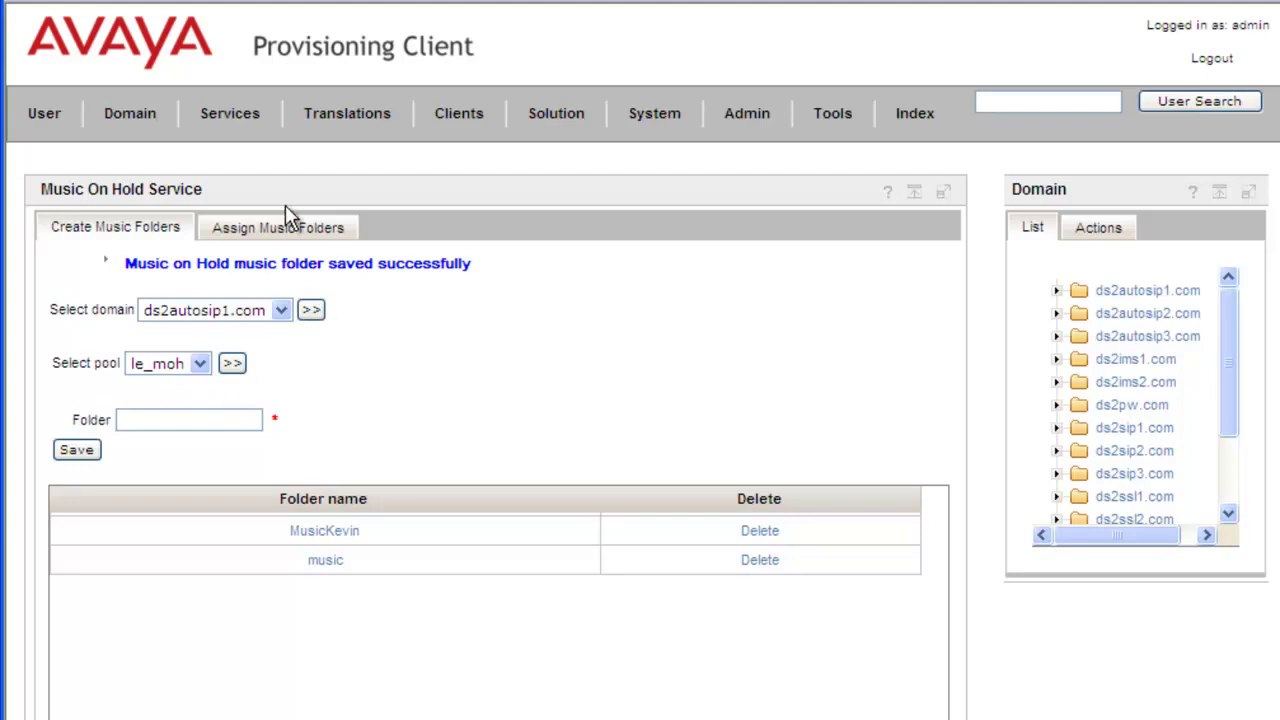
# Assign MusicKevin as the current music folder of the le_moh pool for ds2autosip1.com and save.
pyautogui.click(292, 236)
pyautogui.click(290, 235)
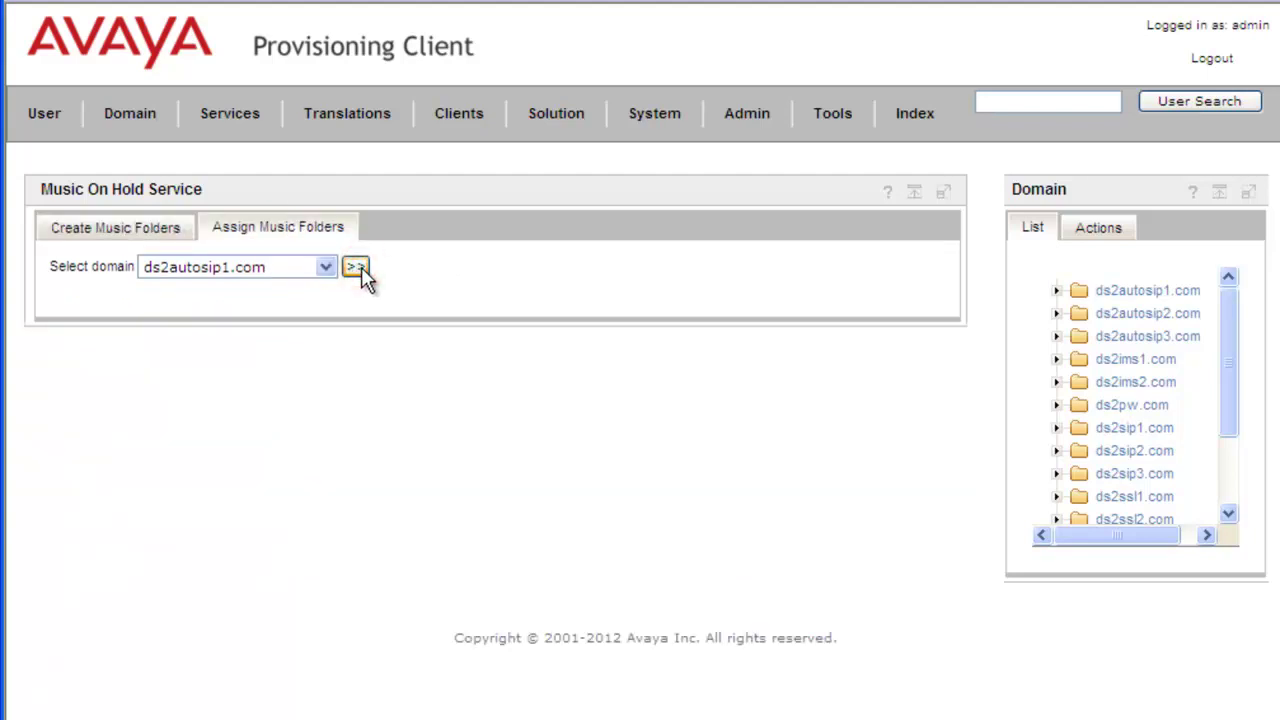
pyautogui.click(358, 268)
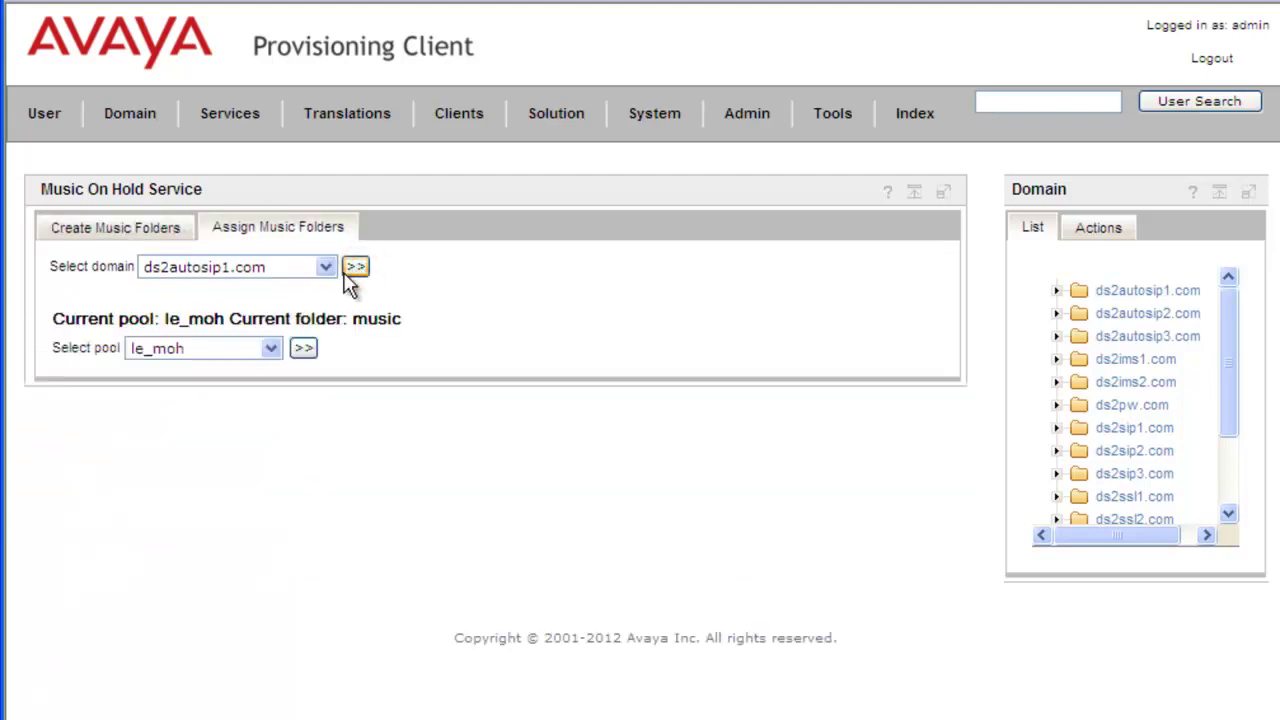
pyautogui.click(303, 350)
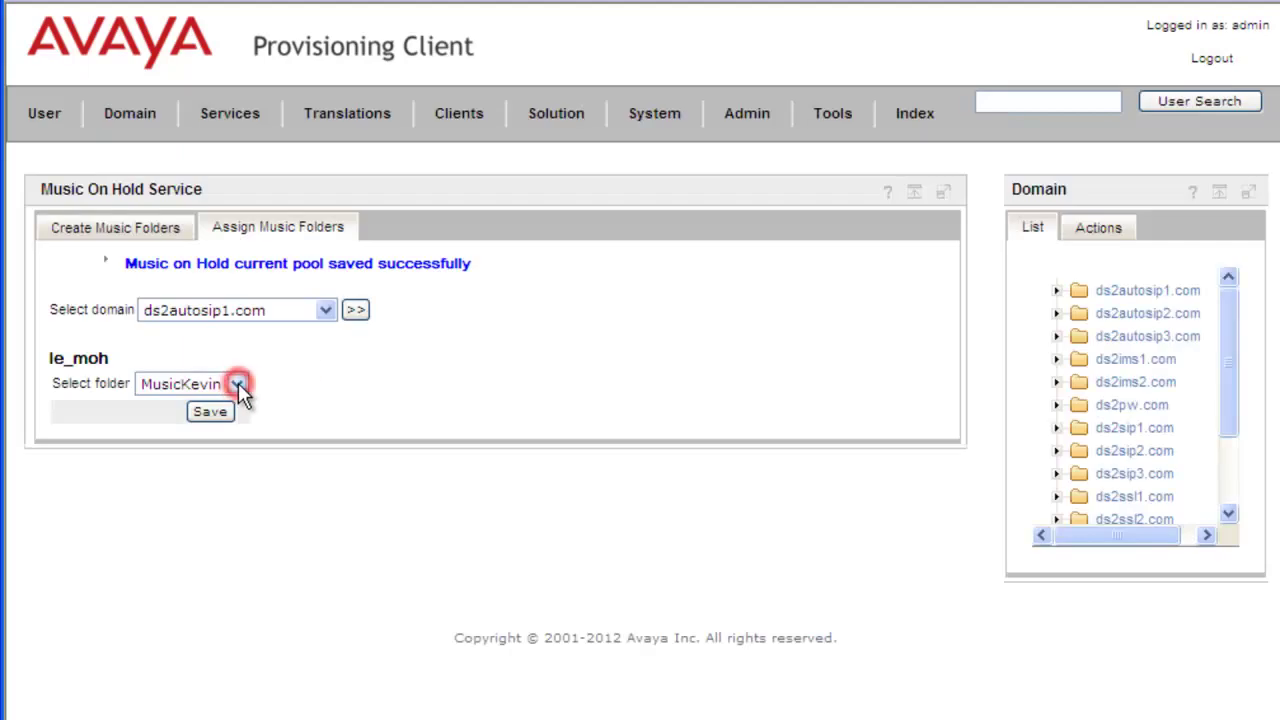
pyautogui.click(238, 384)
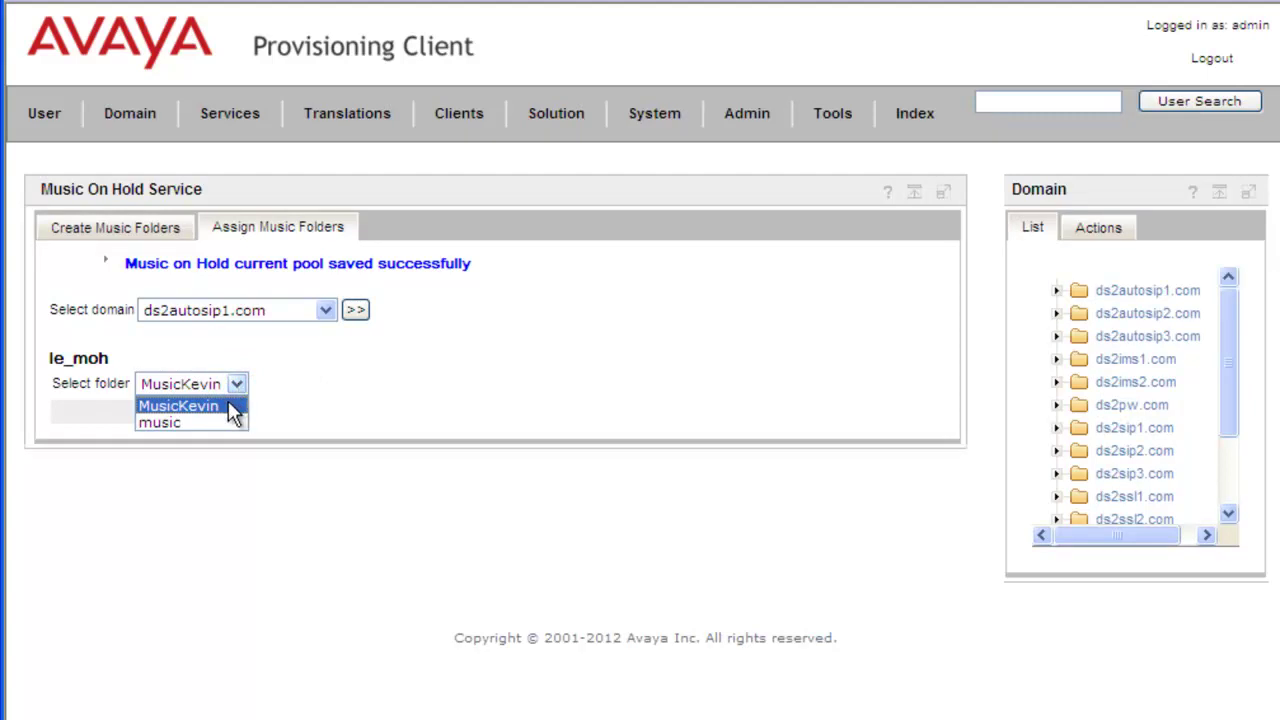
pyautogui.click(232, 406)
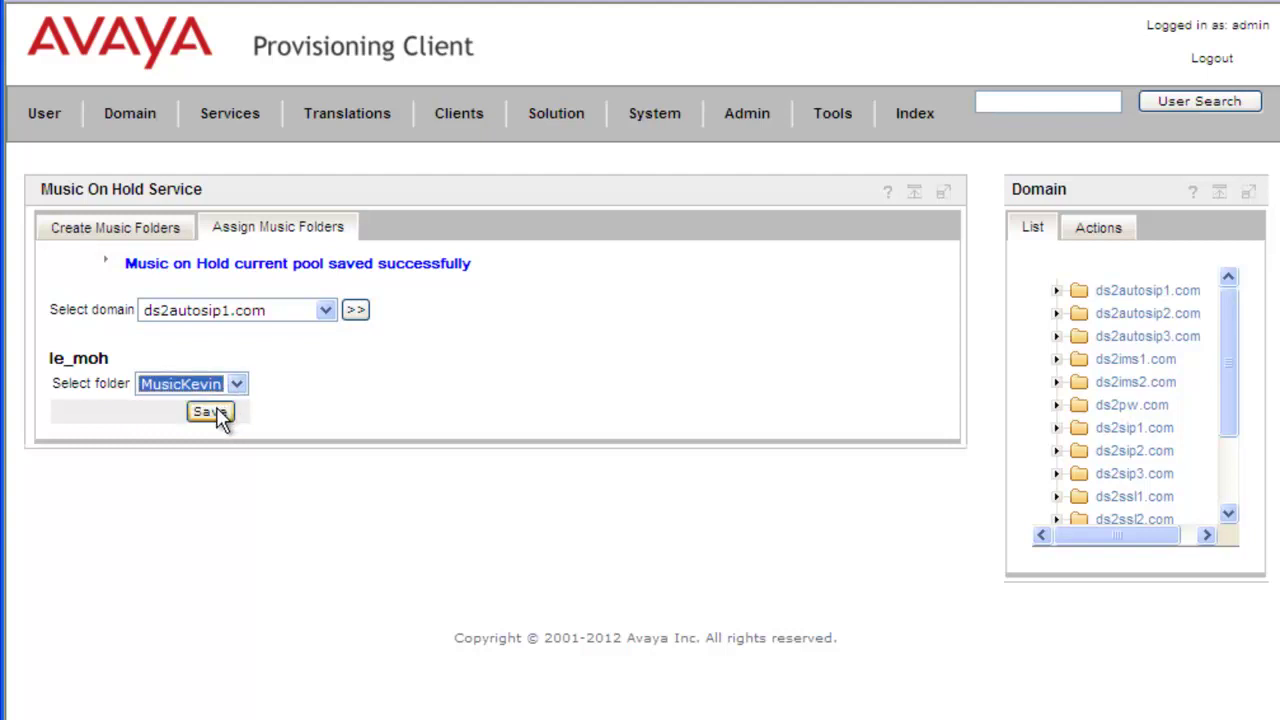
pyautogui.click(212, 412)
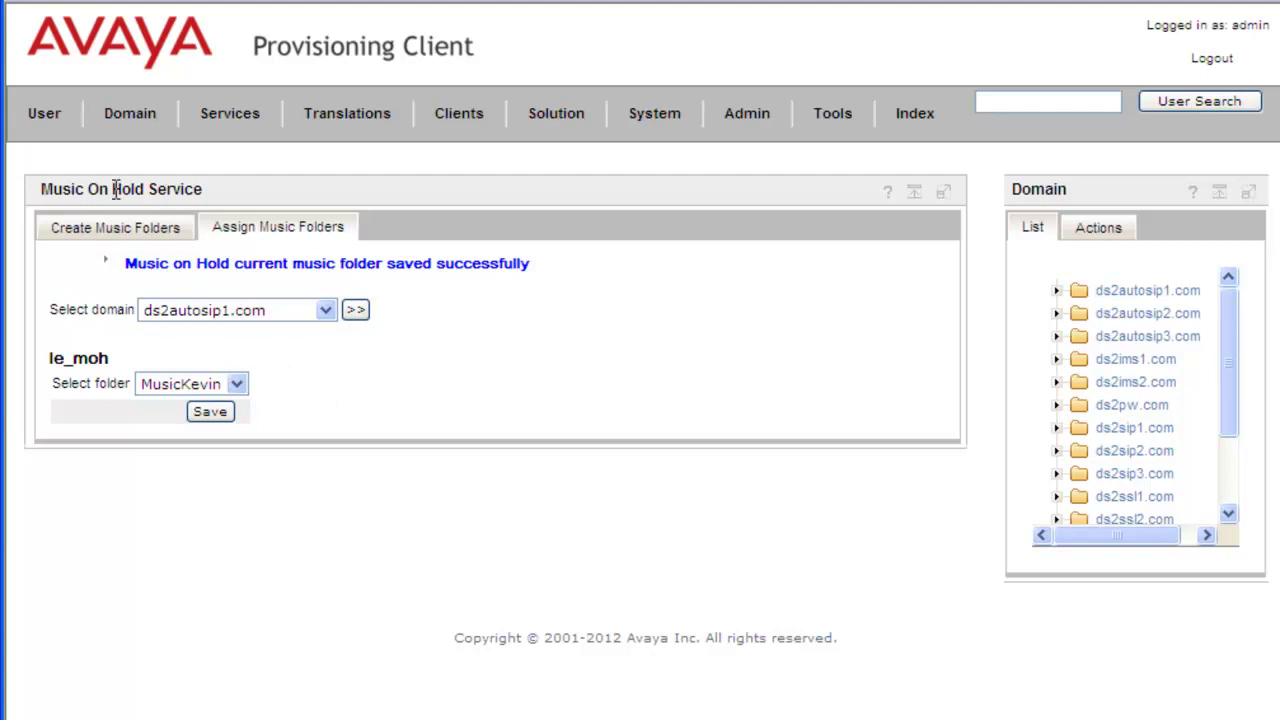
# Search the ds2autosip1.com users and open the details of user sip1037.
pyautogui.click(50, 120)
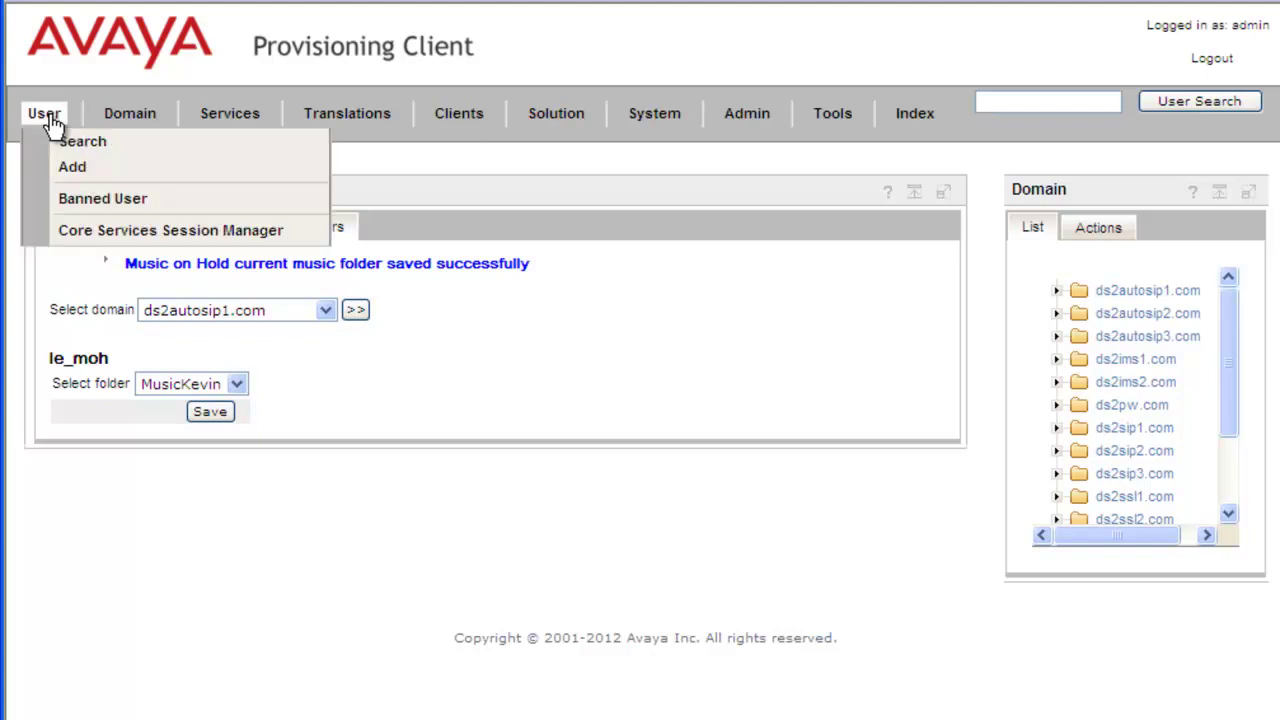
pyautogui.click(36, 112)
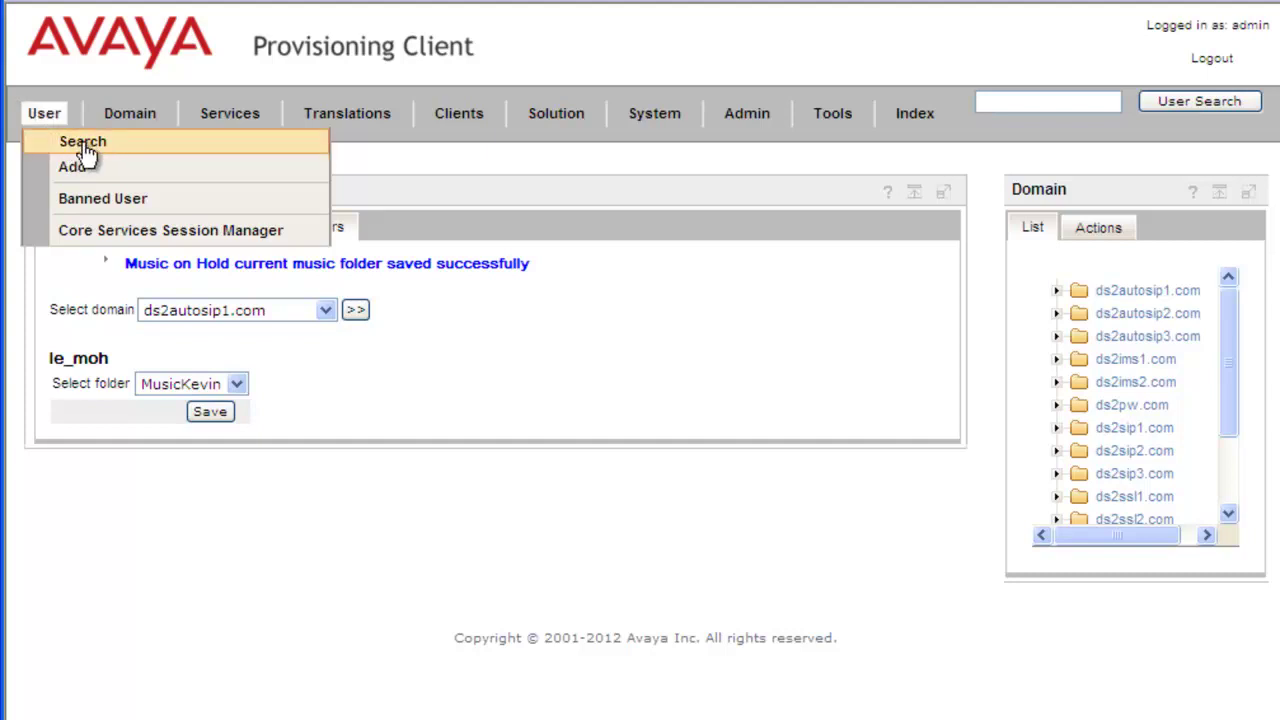
pyautogui.click(82, 143)
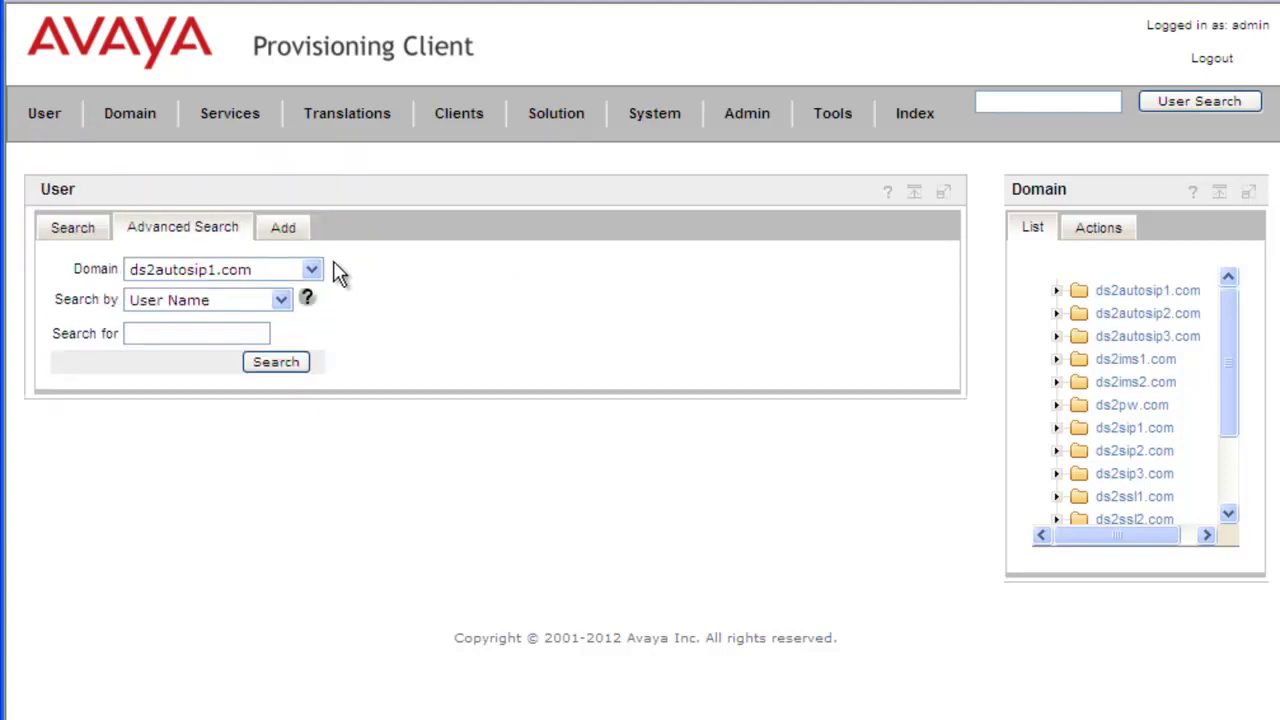
pyautogui.click(285, 367)
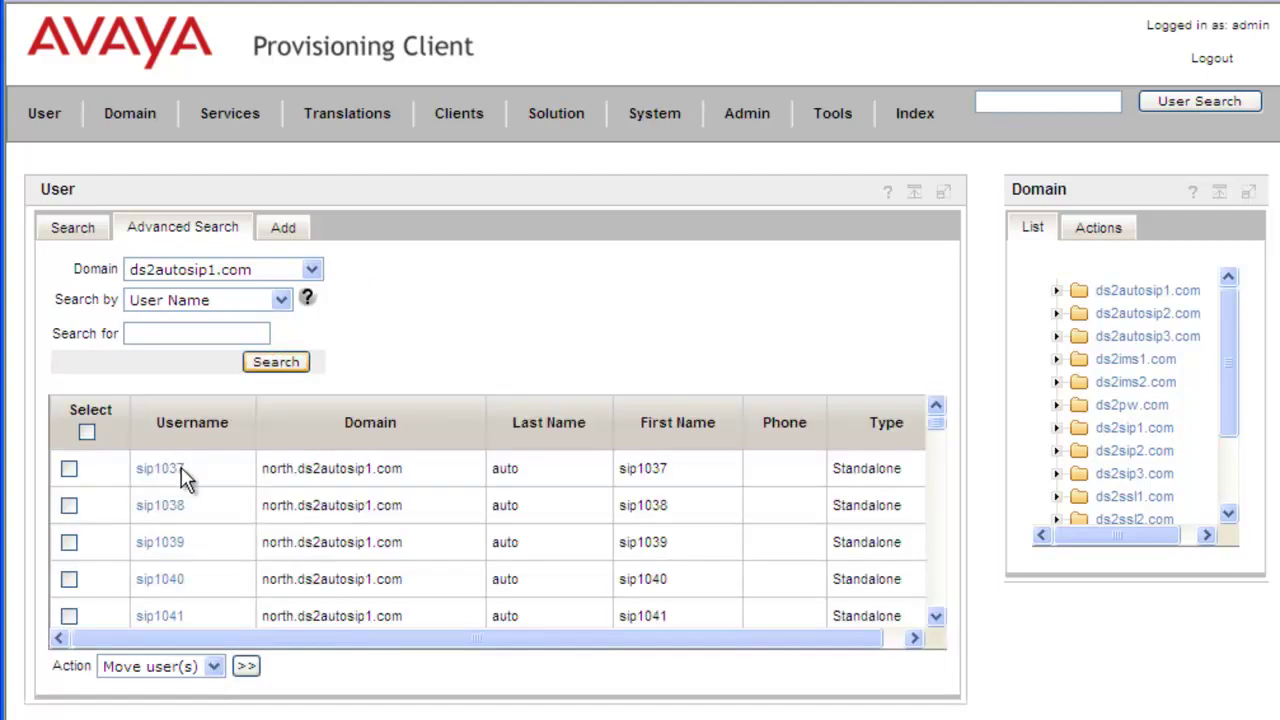
pyautogui.click(172, 476)
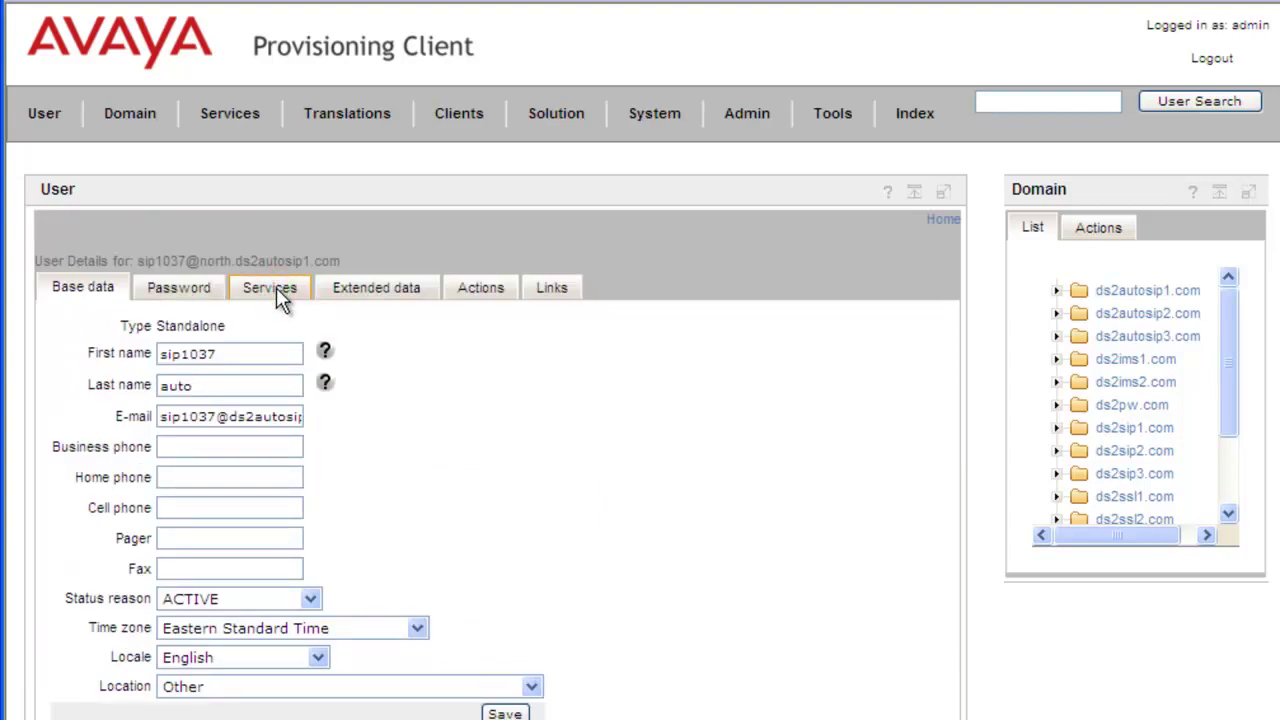
# Enable Music On Hold in sip1037's services and save the change.
pyautogui.click(276, 287)
pyautogui.click(921, 590)
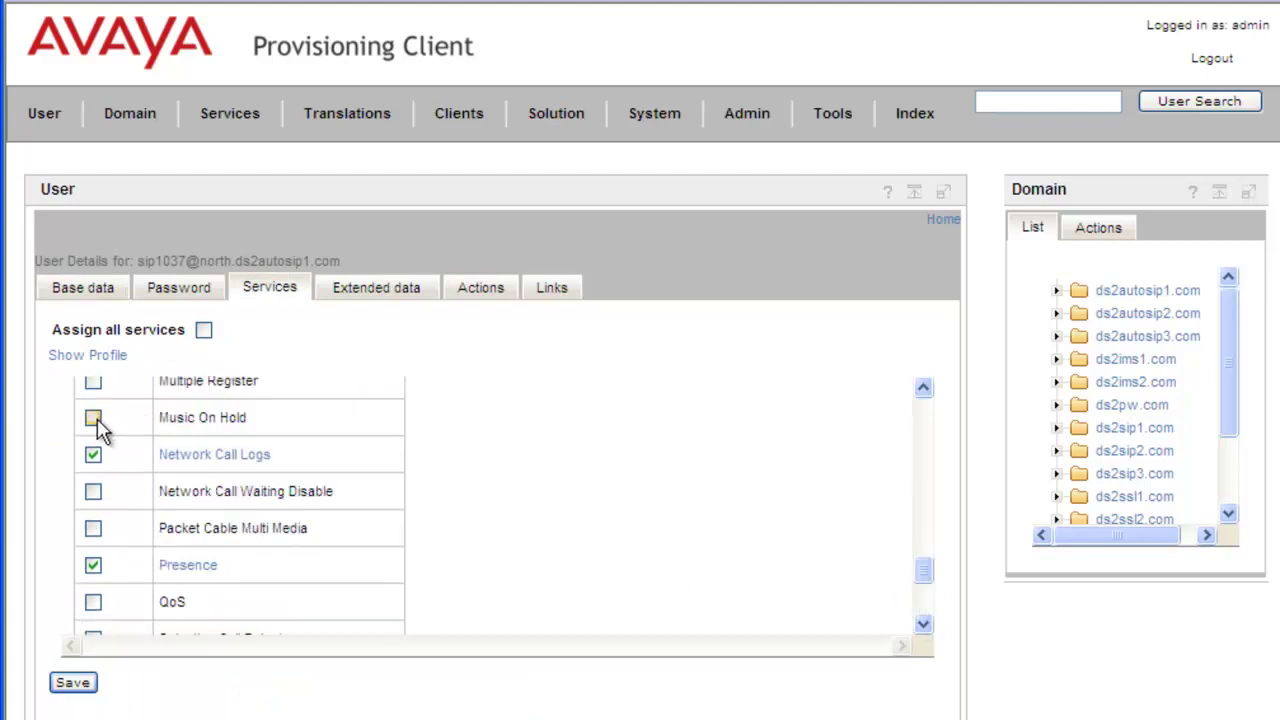
pyautogui.click(93, 420)
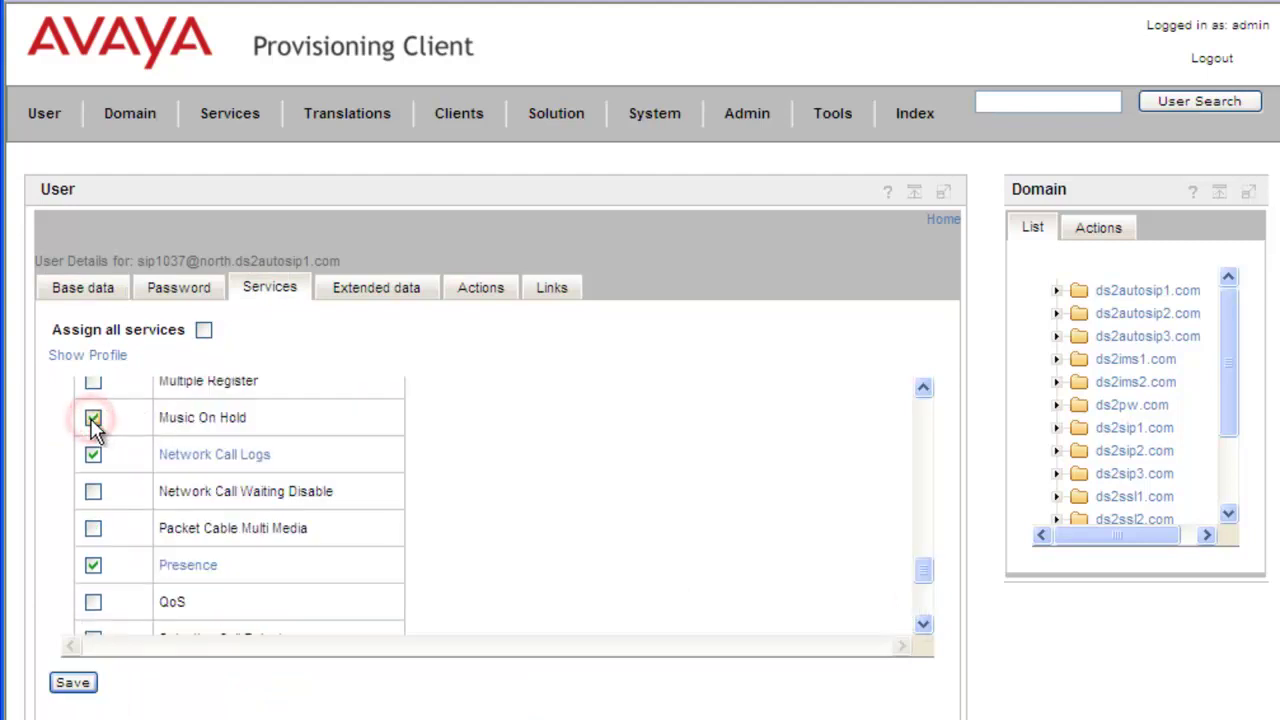
pyautogui.click(72, 684)
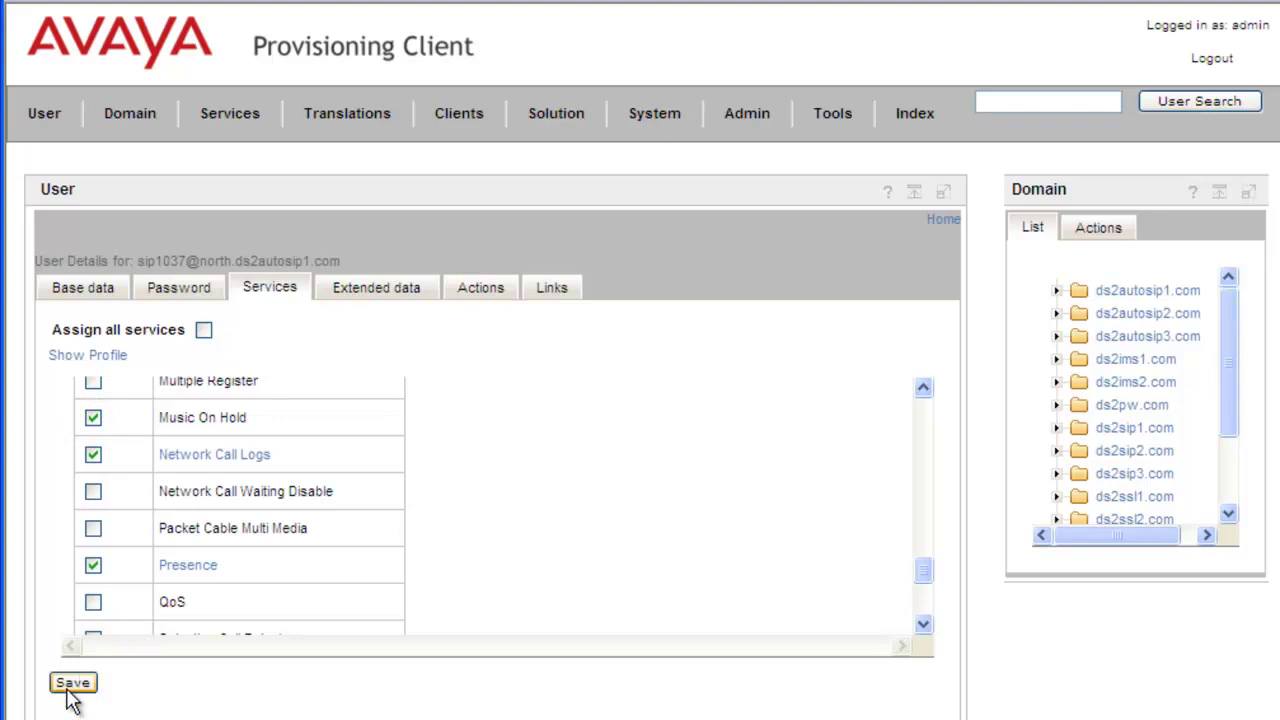
pyautogui.click(72, 684)
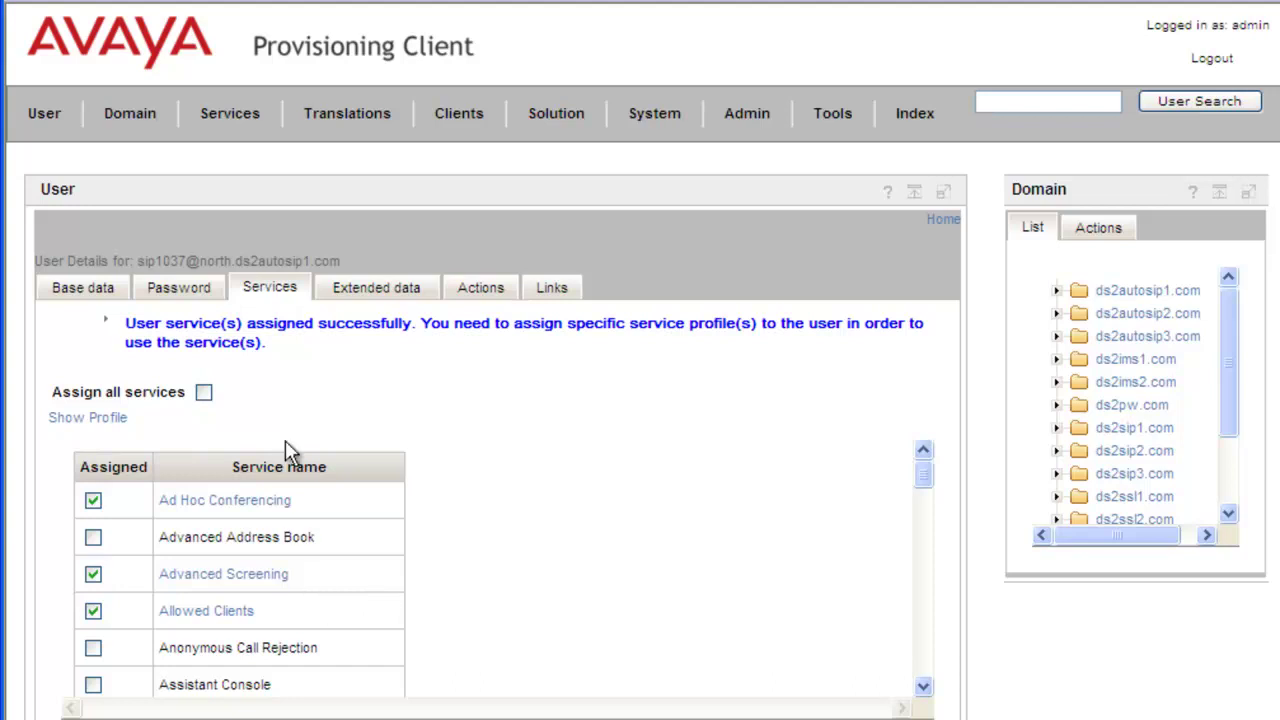
# In Music On Hold settings, switch the current music folder from MusicKevin back to 'music' and save.
pyautogui.click(231, 118)
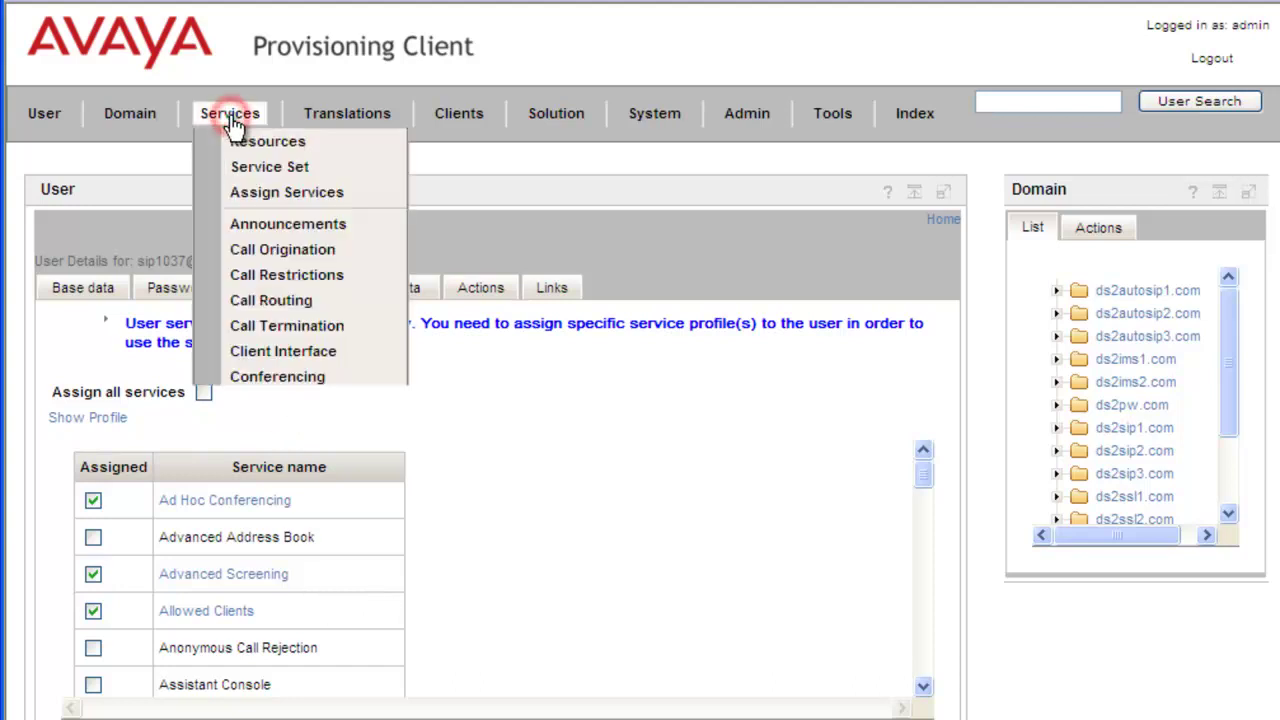
pyautogui.moveTo(287, 231)
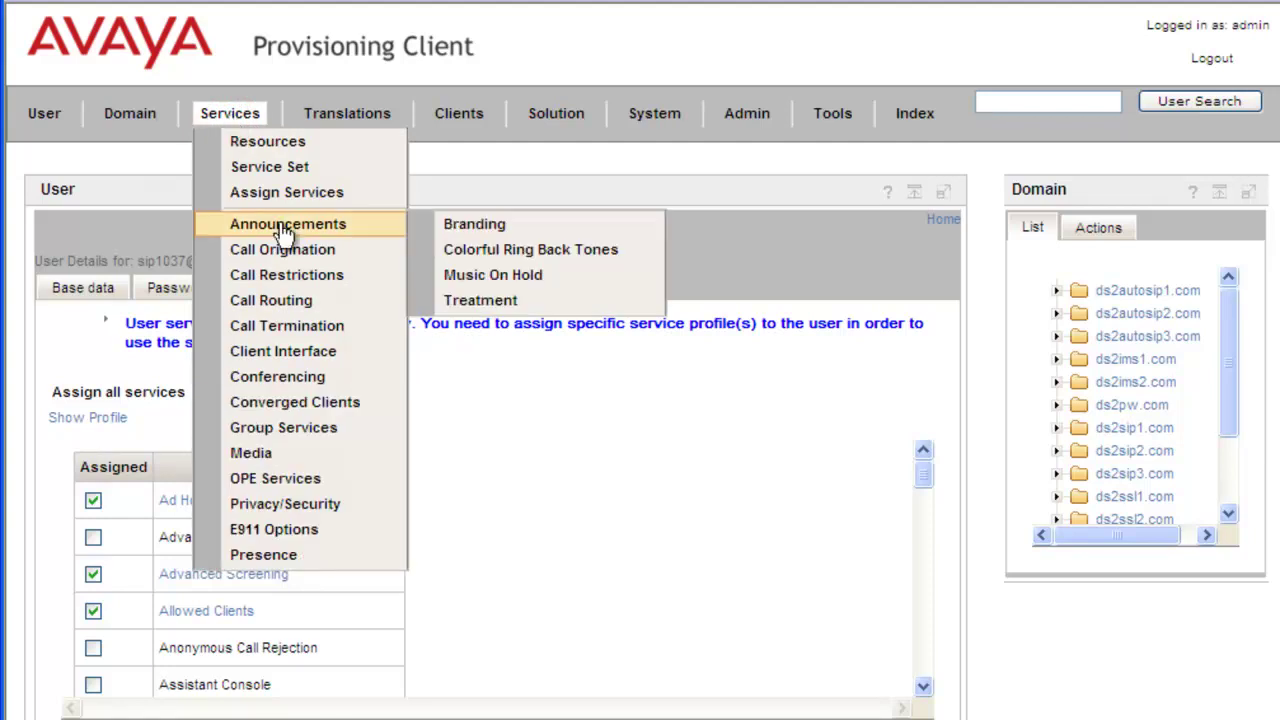
pyautogui.click(505, 288)
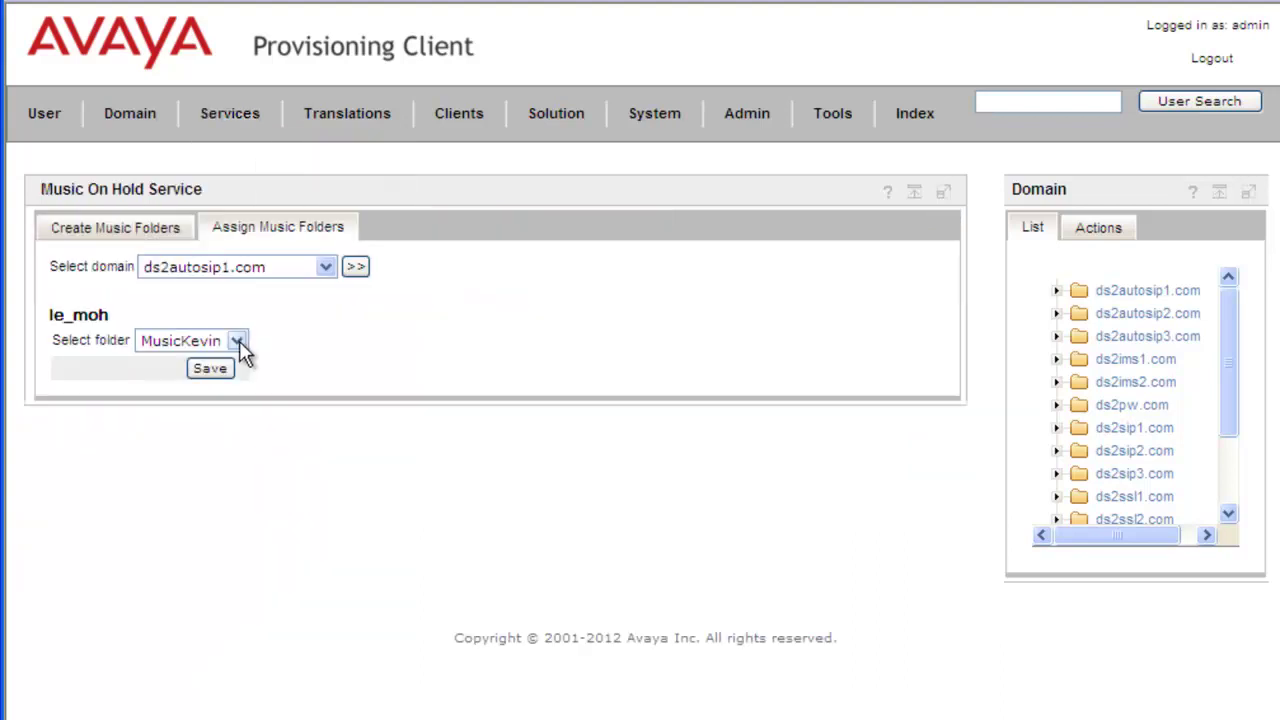
pyautogui.click(239, 340)
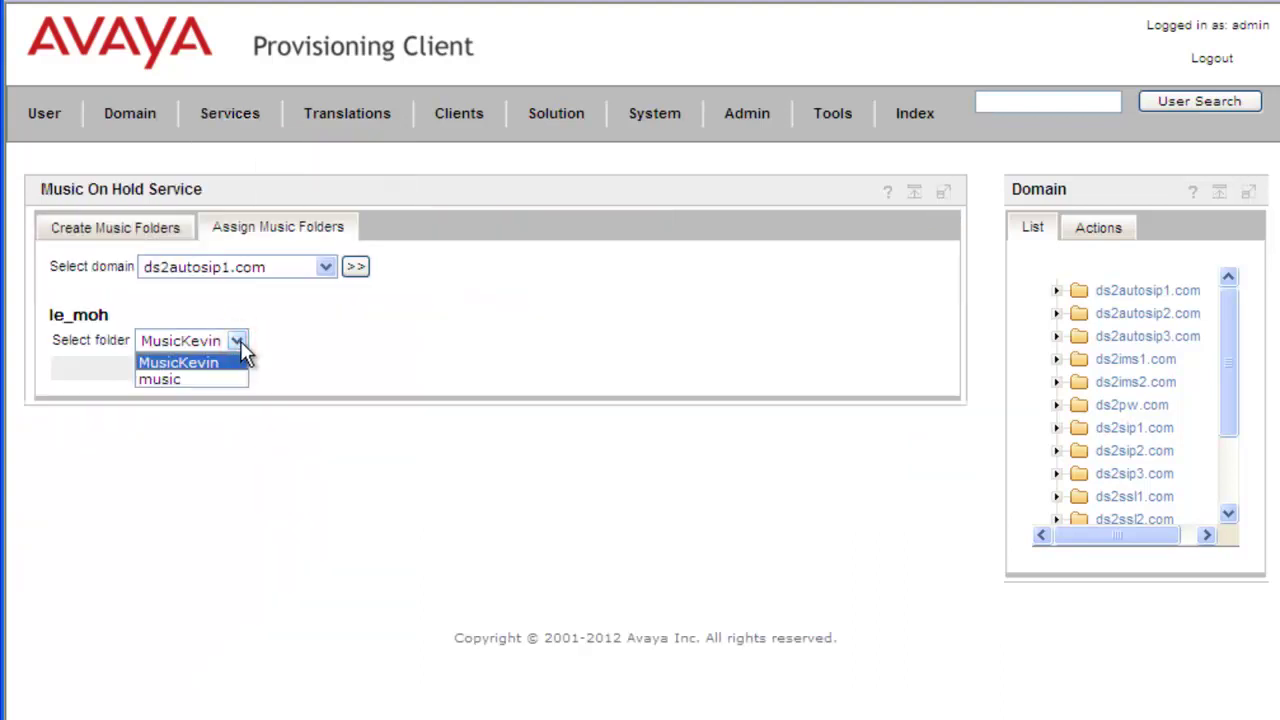
pyautogui.click(196, 378)
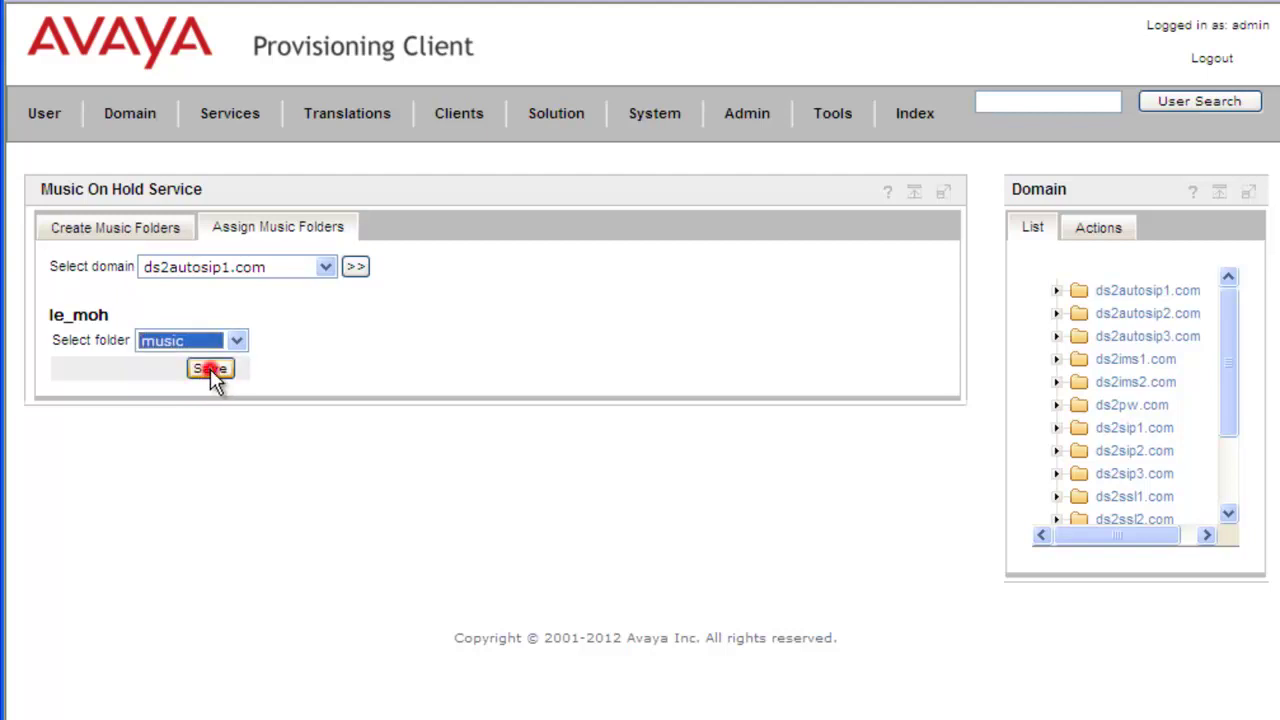
pyautogui.click(210, 369)
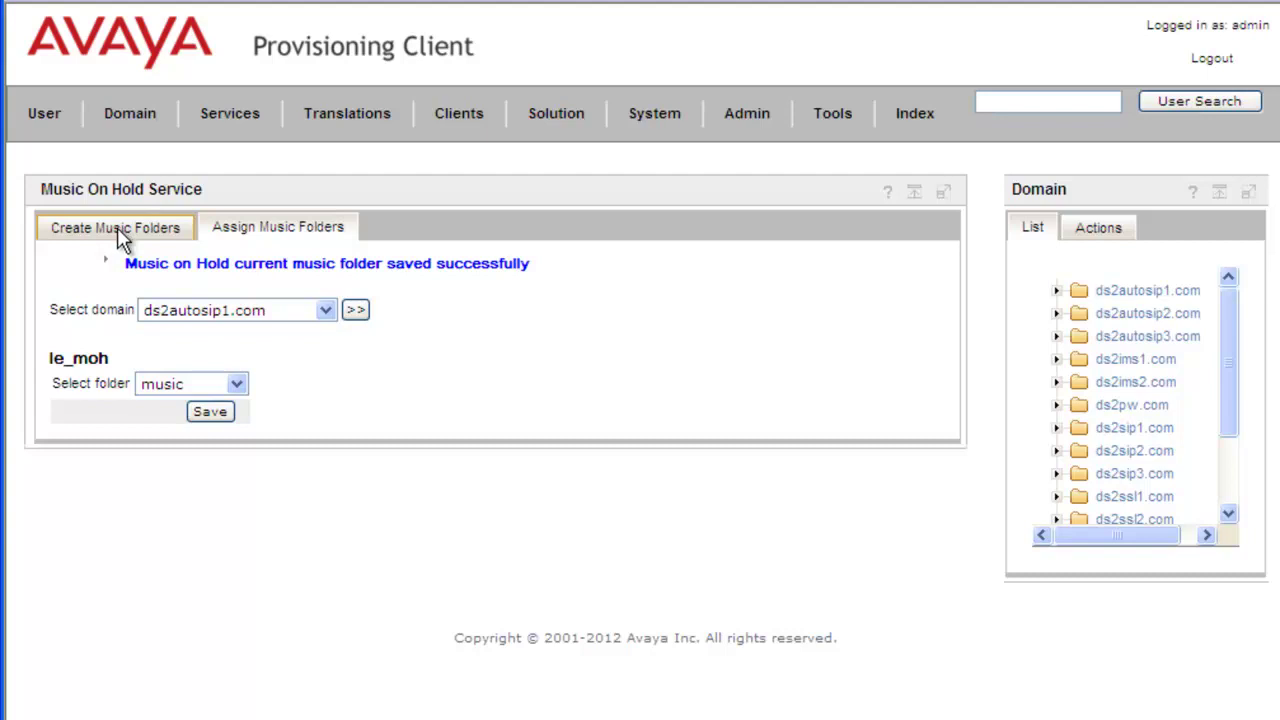
# Delete the MusicKevin folder from the le_moh pool on the Create Music Folders tab.
pyautogui.click(117, 227)
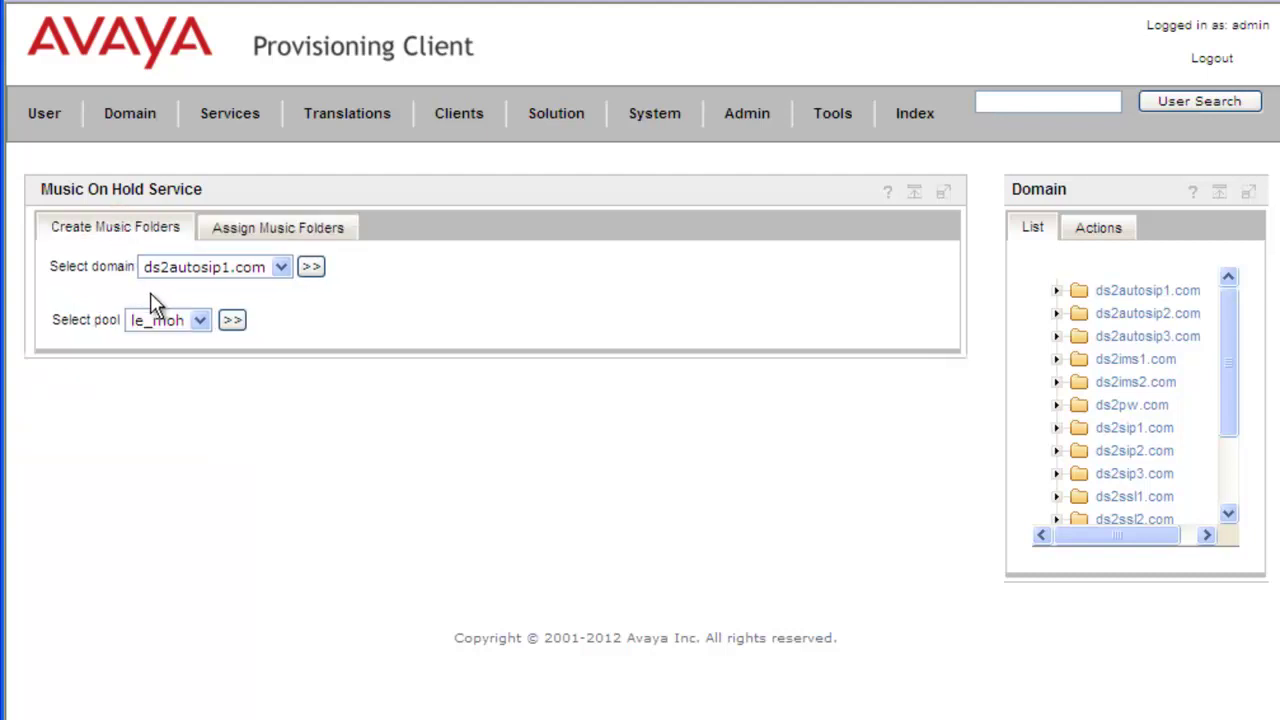
pyautogui.click(232, 320)
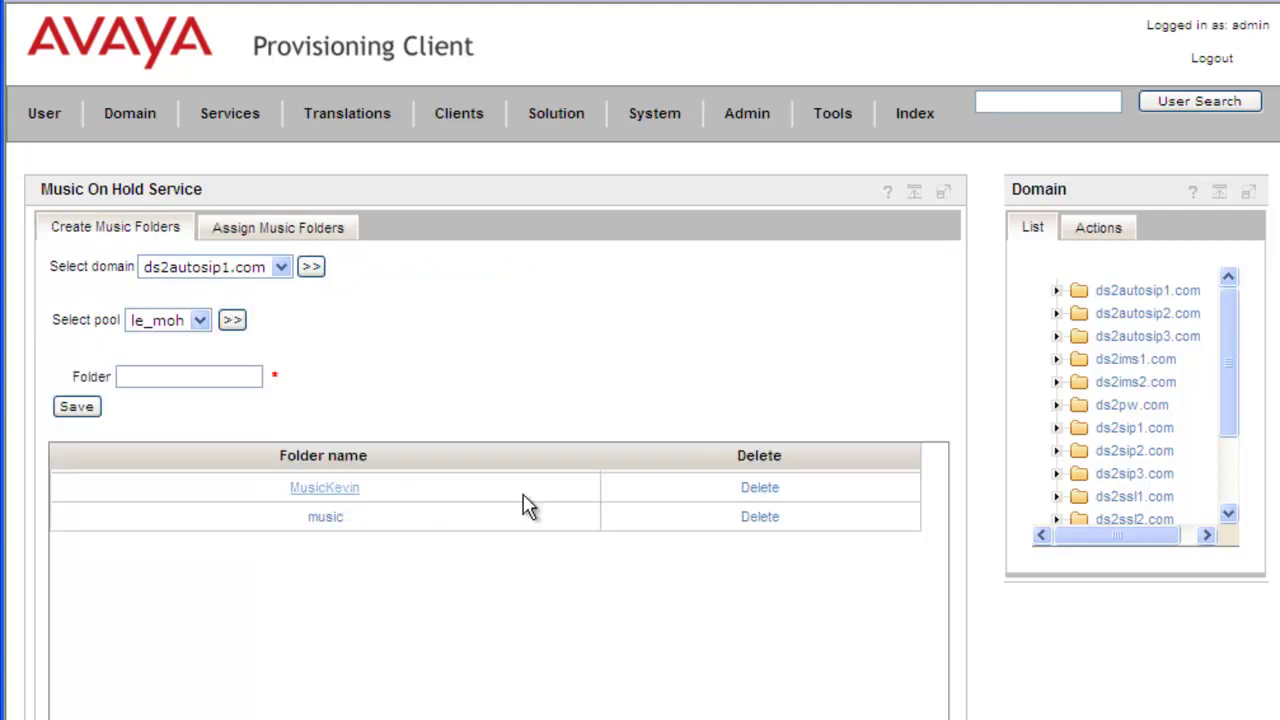
pyautogui.click(760, 490)
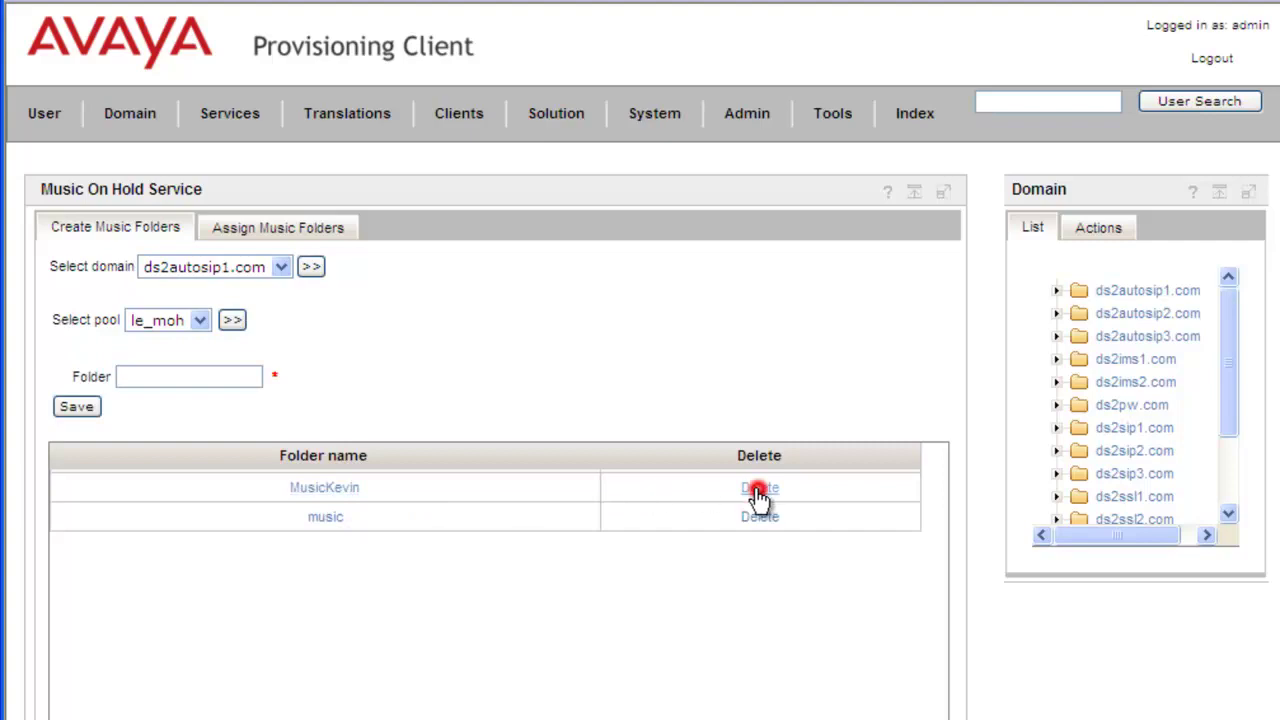